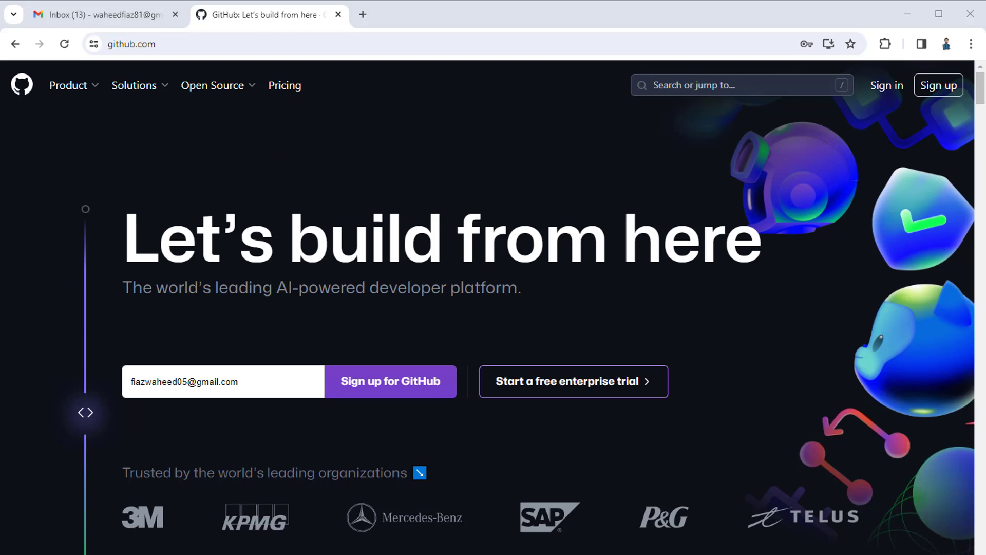
- Start a new GitHub sign-up with the Gmail address as the account email, correcting typos
{"action": "left_click", "coordinate": [948, 88]}
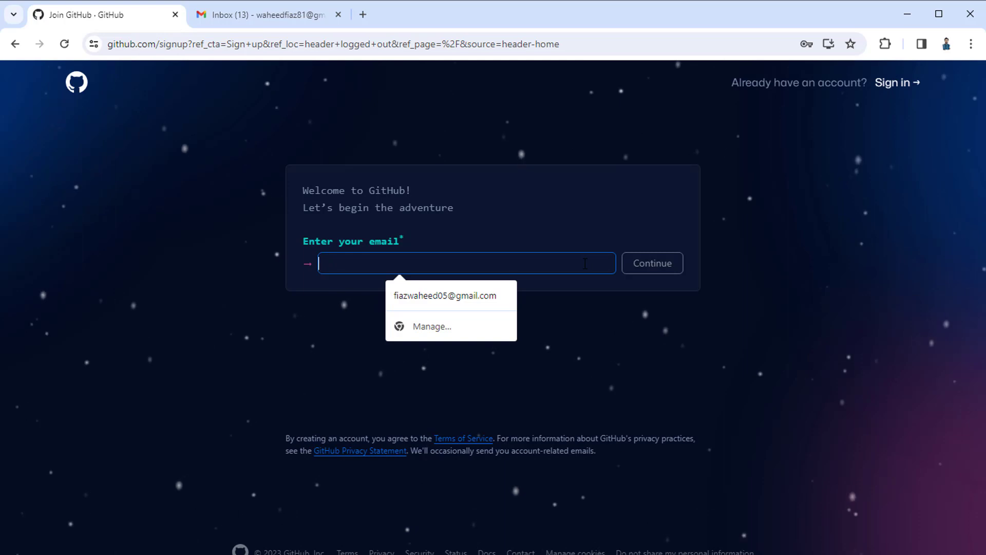
{"action": "type", "text": "f"}
{"action": "key", "text": "BackSpace"}
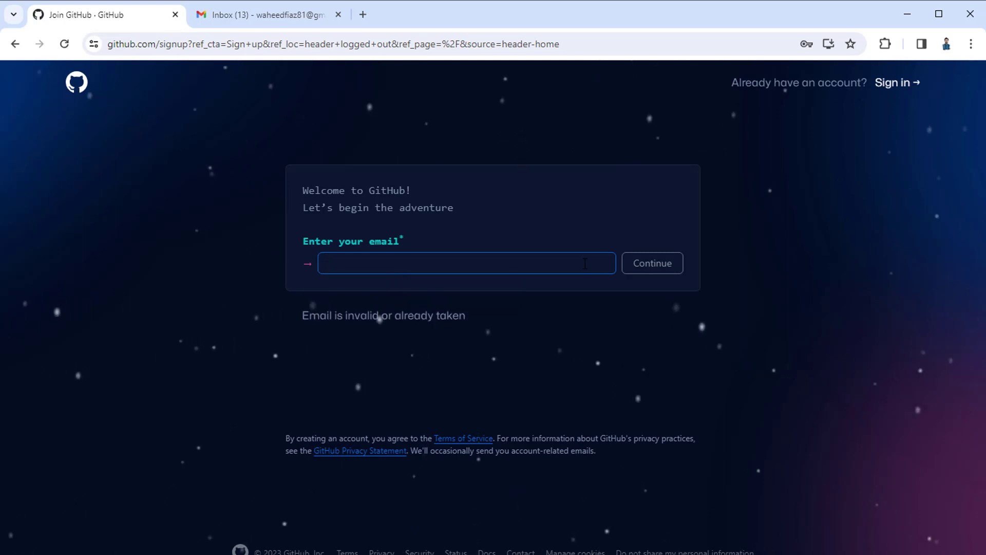
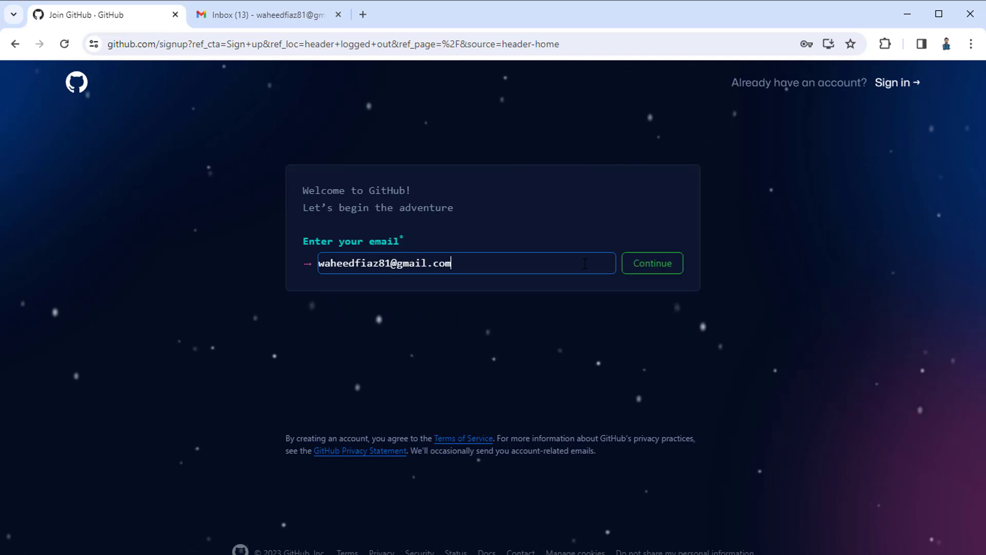
{"action": "left_click", "coordinate": [653, 264]}
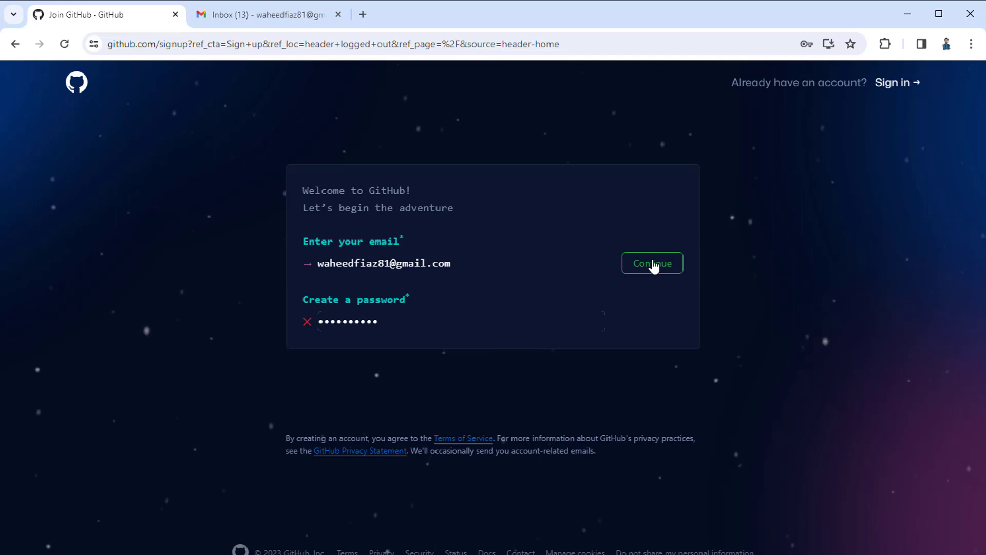
- Enter a strong password for the new account and continue
{"action": "left_click", "coordinate": [392, 323]}
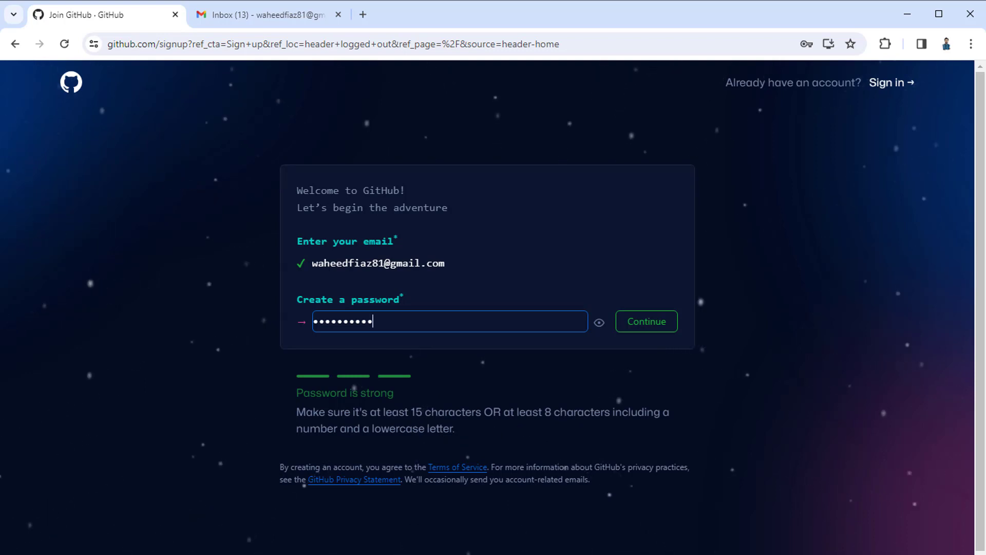
{"action": "left_click", "coordinate": [648, 323]}
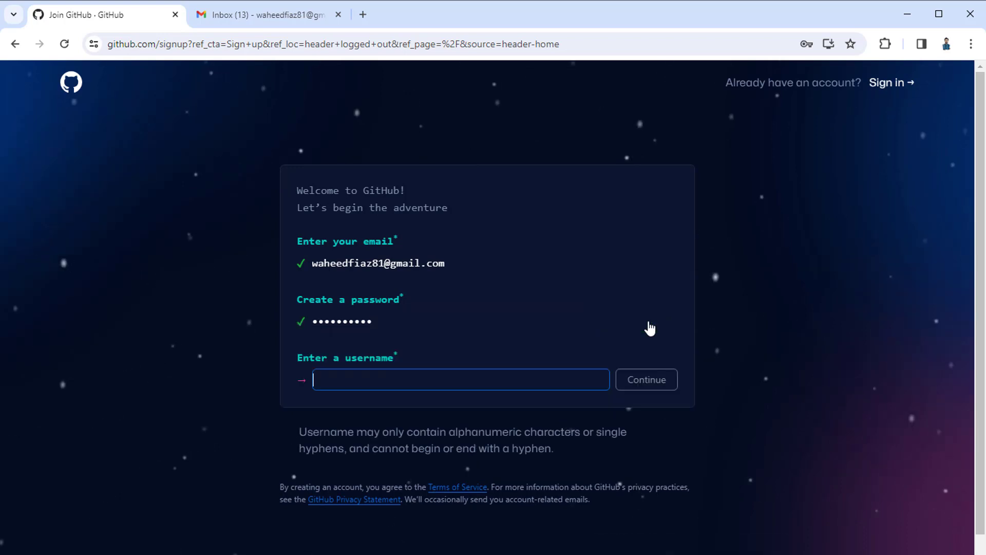
- Enter an available username, dismissing the saved-login suggestions, and continue
{"action": "left_click", "coordinate": [422, 379]}
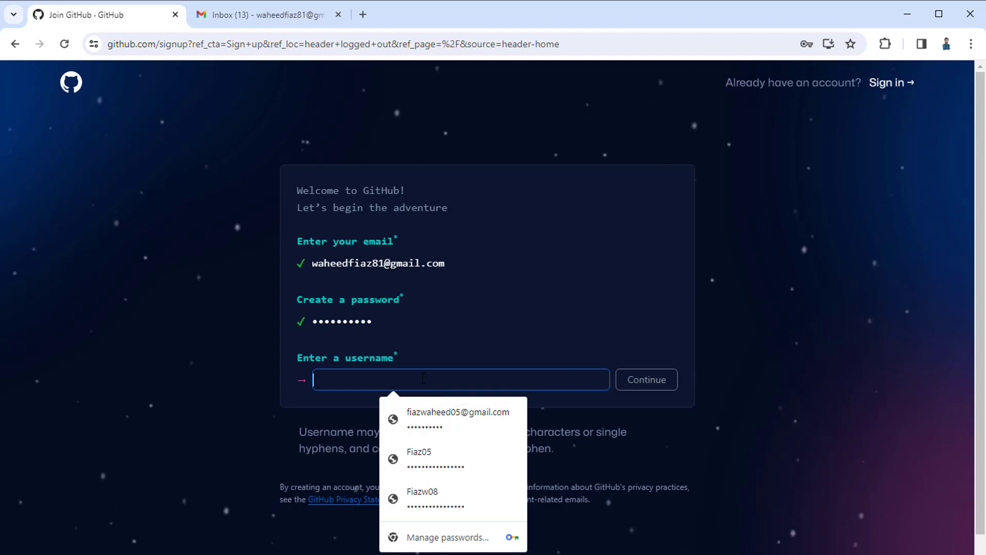
{"action": "key", "text": "Escape"}
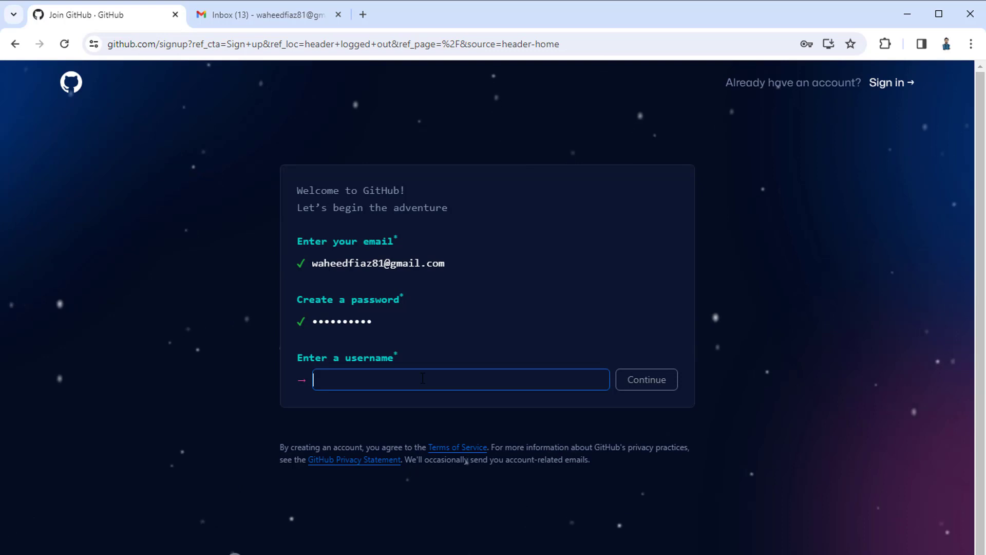
{"action": "type", "text": "Fiaz81"}
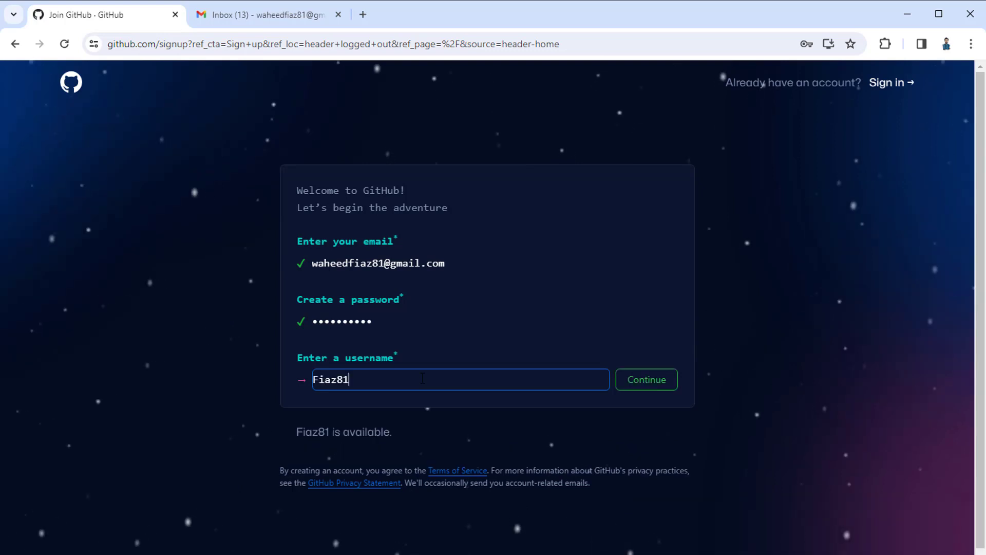
{"action": "left_click", "coordinate": [646, 380]}
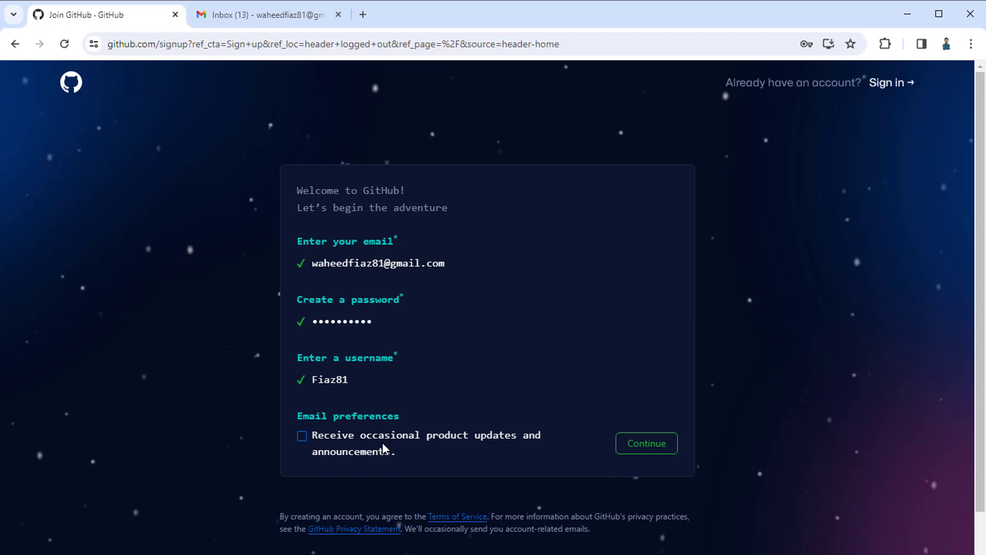
- Opt in to 'Receive occasional product updates and announcements' and continue to verification
{"action": "left_click", "coordinate": [302, 435]}
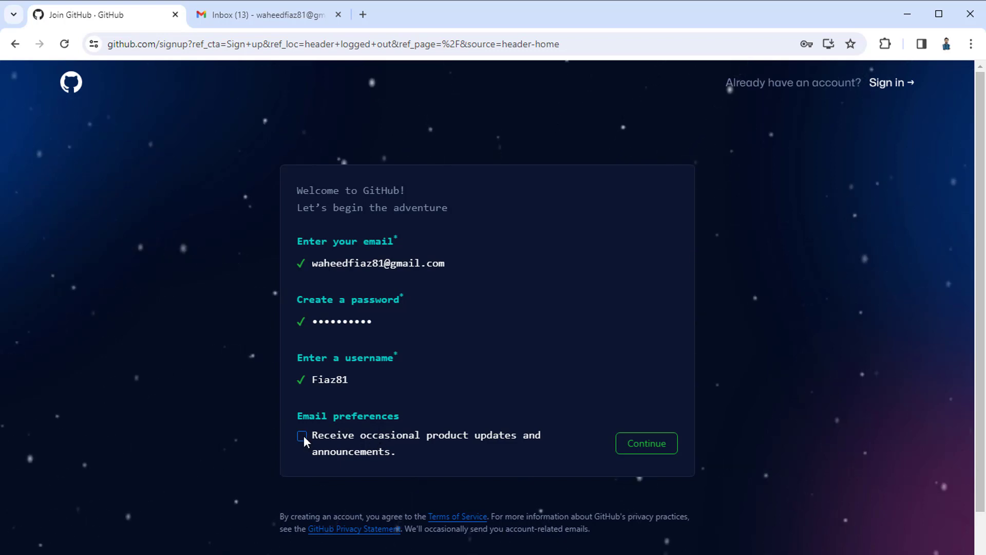
{"action": "left_click", "coordinate": [648, 445]}
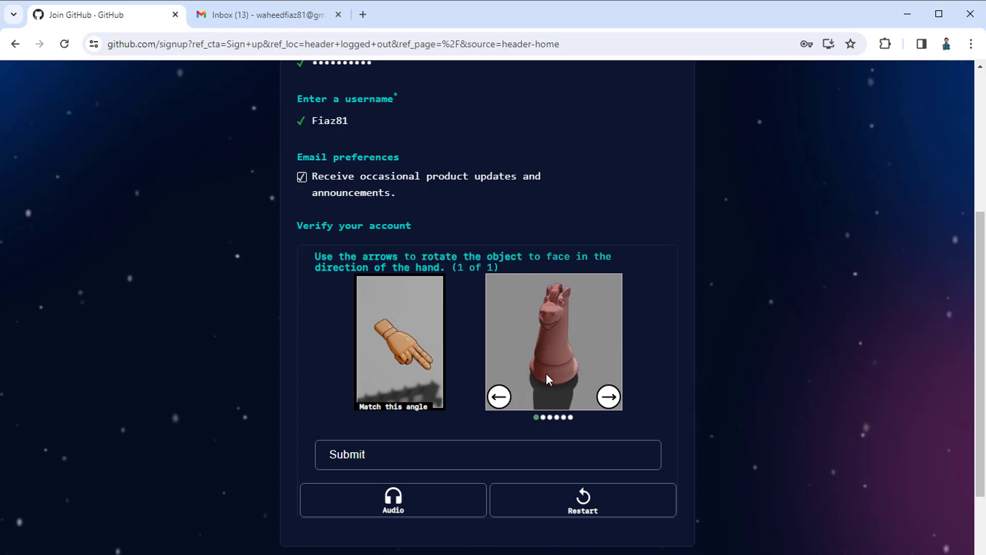
- Rotate the chess piece to match the hand, submit the puzzle, and scroll to Create account
{"action": "left_click", "coordinate": [609, 397]}
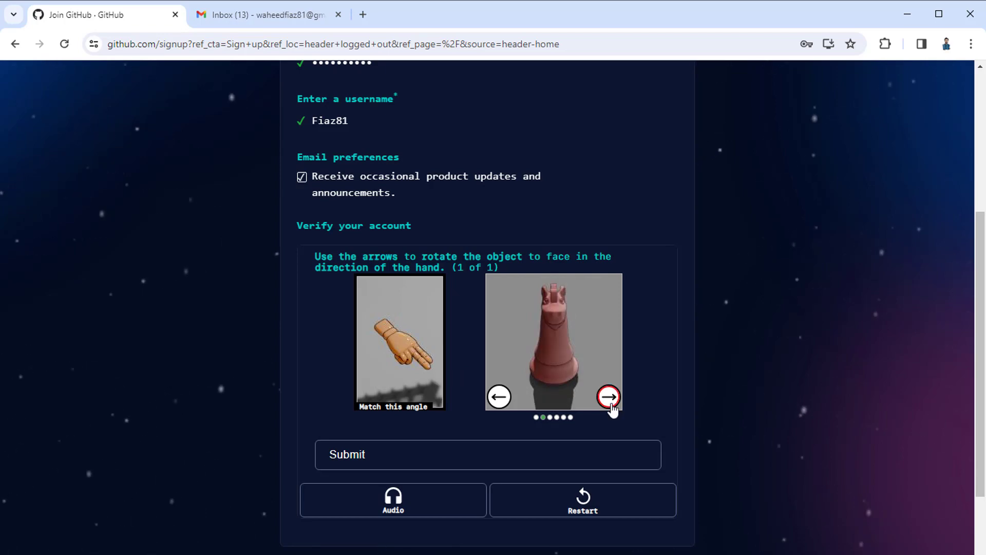
{"action": "left_click", "coordinate": [610, 405]}
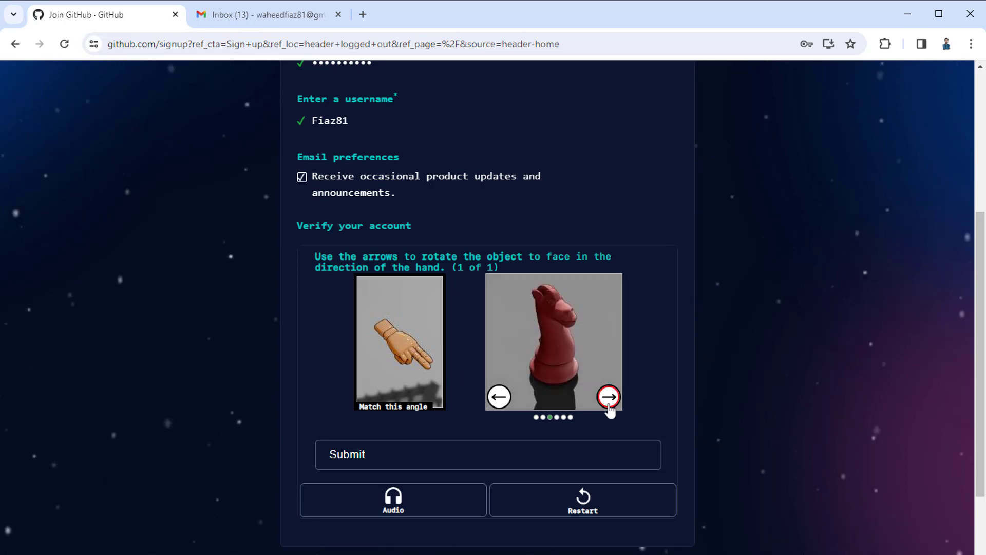
{"action": "left_click", "coordinate": [519, 455]}
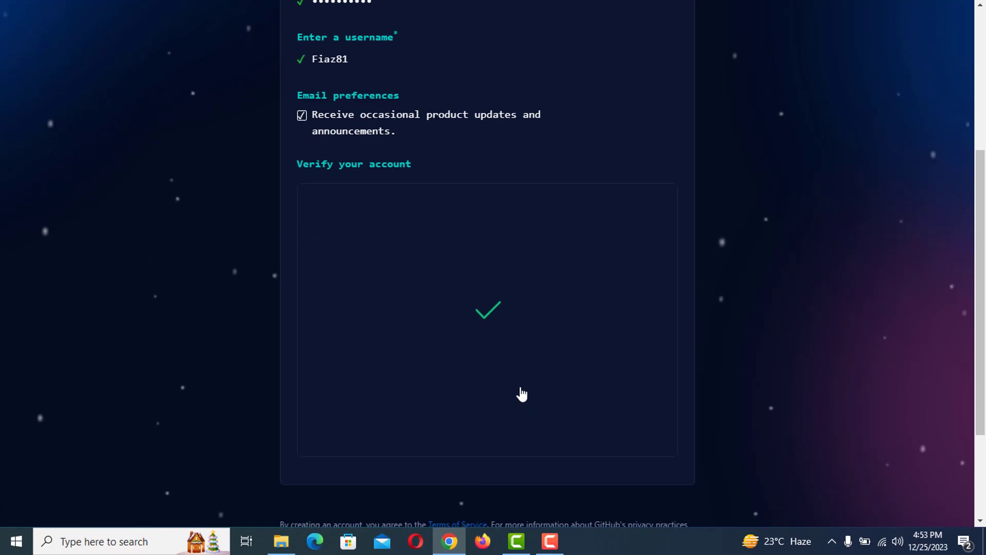
{"action": "scroll", "coordinate": [522, 394], "scroll_direction": "down", "scroll_amount": 1}
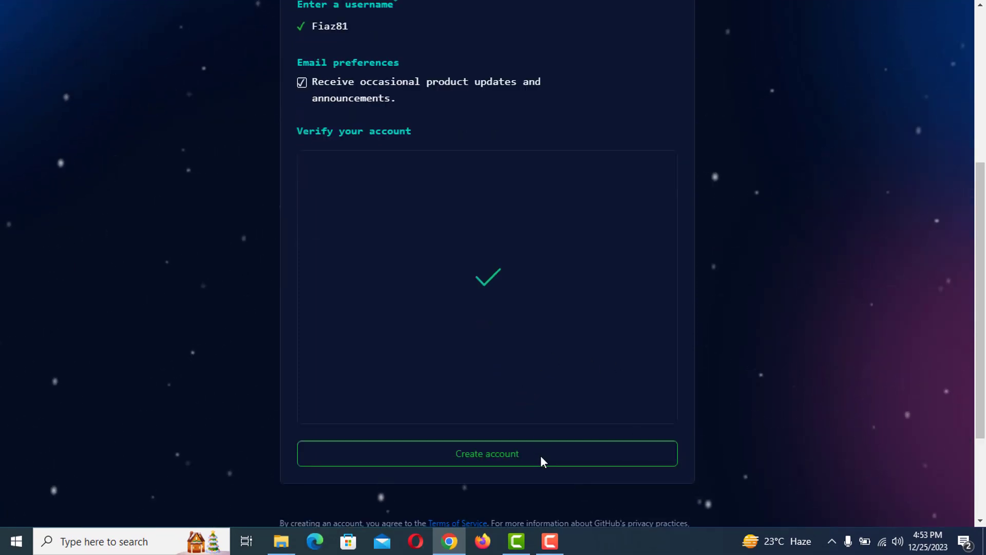
- Create the GitHub account and save its password in Chrome
{"action": "left_click", "coordinate": [500, 463]}
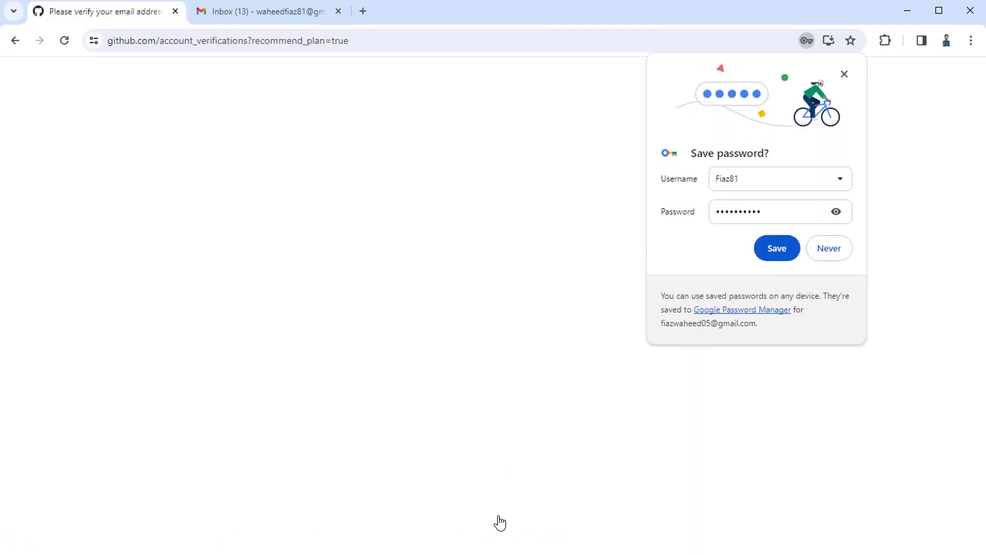
{"action": "left_click", "coordinate": [779, 253]}
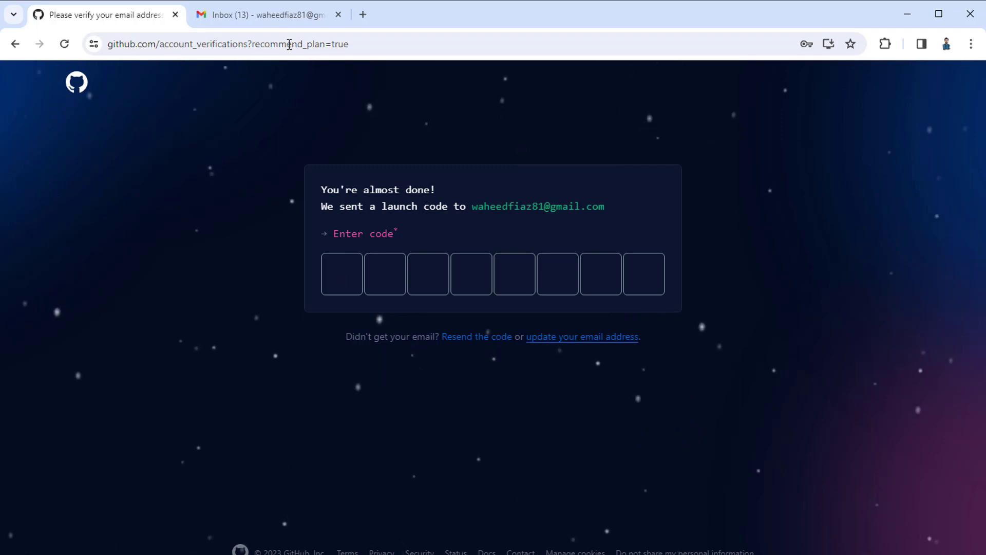
- Open the GitHub launch code email in Gmail, select the code, and return to GitHub
{"action": "left_click", "coordinate": [266, 15]}
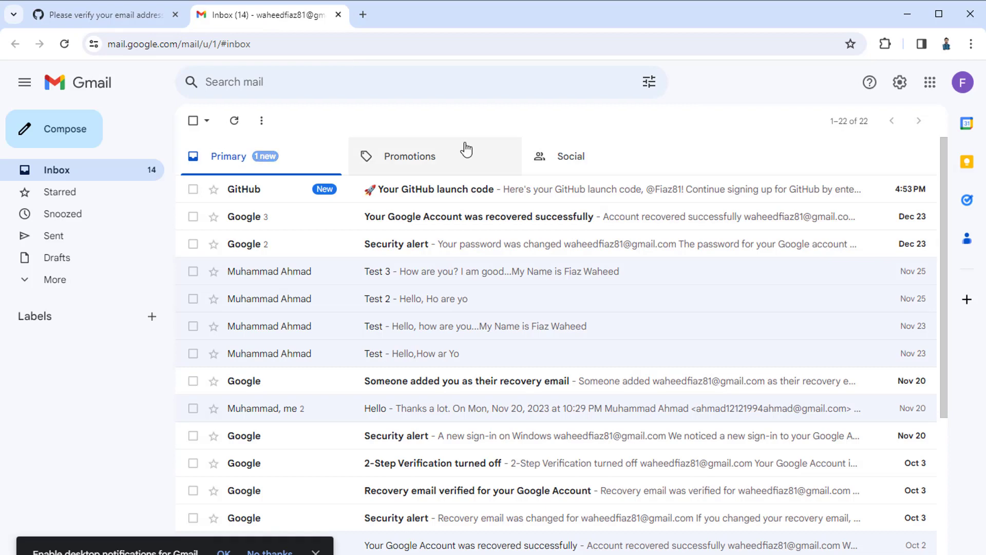
{"action": "left_click", "coordinate": [484, 200]}
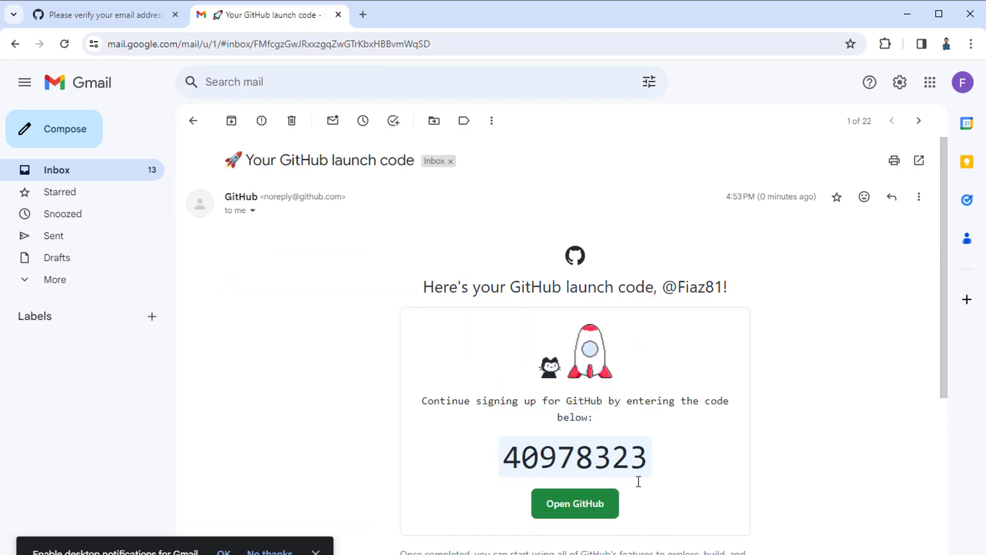
{"action": "double_click", "coordinate": [617, 465]}
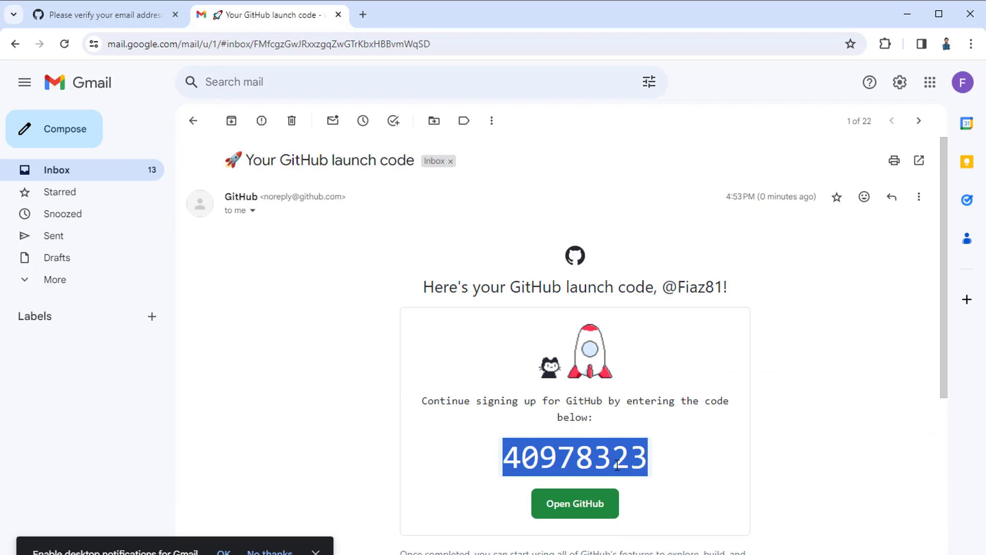
{"action": "left_click", "coordinate": [97, 12]}
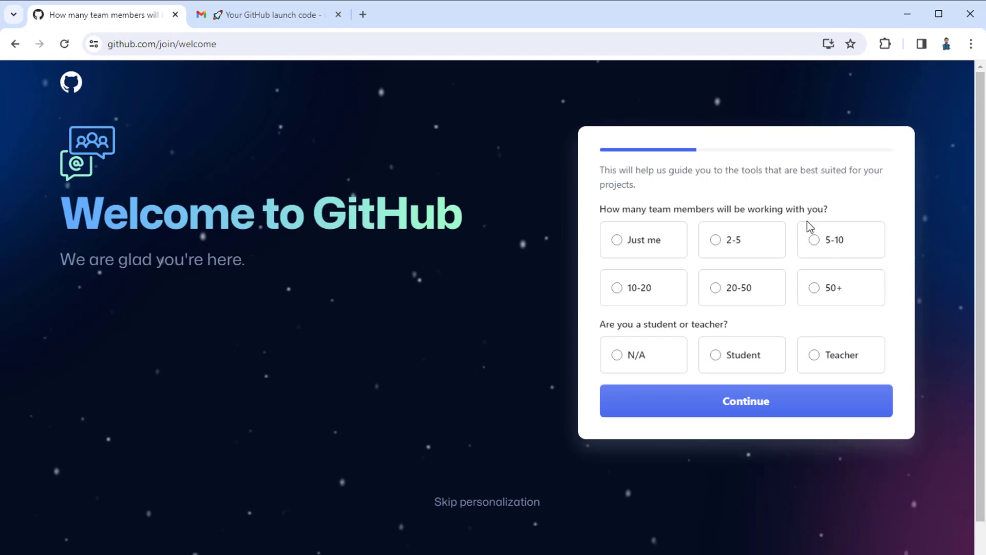
- Answer 'Just me' for team size and 'Student' for the role, then continue
{"action": "left_click", "coordinate": [622, 242]}
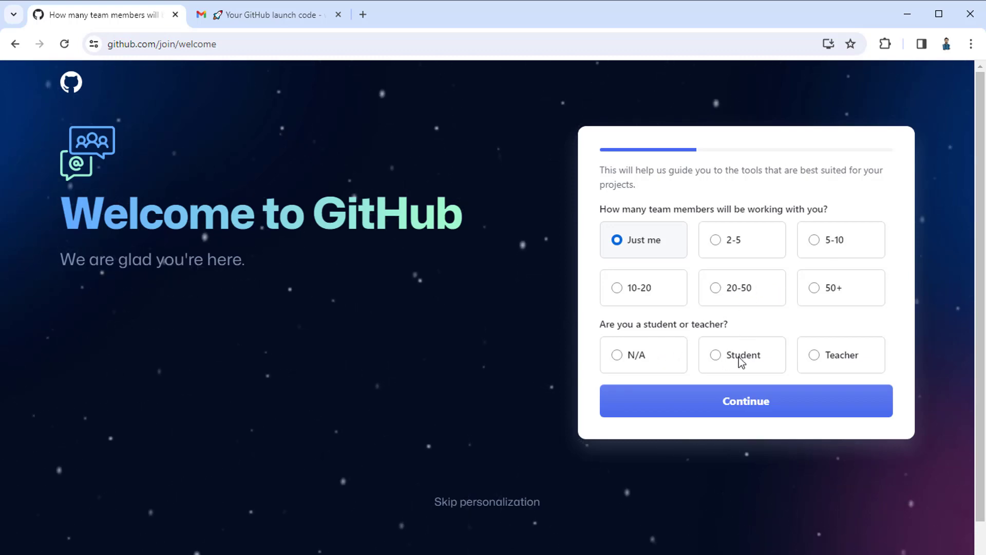
{"action": "left_click", "coordinate": [814, 358]}
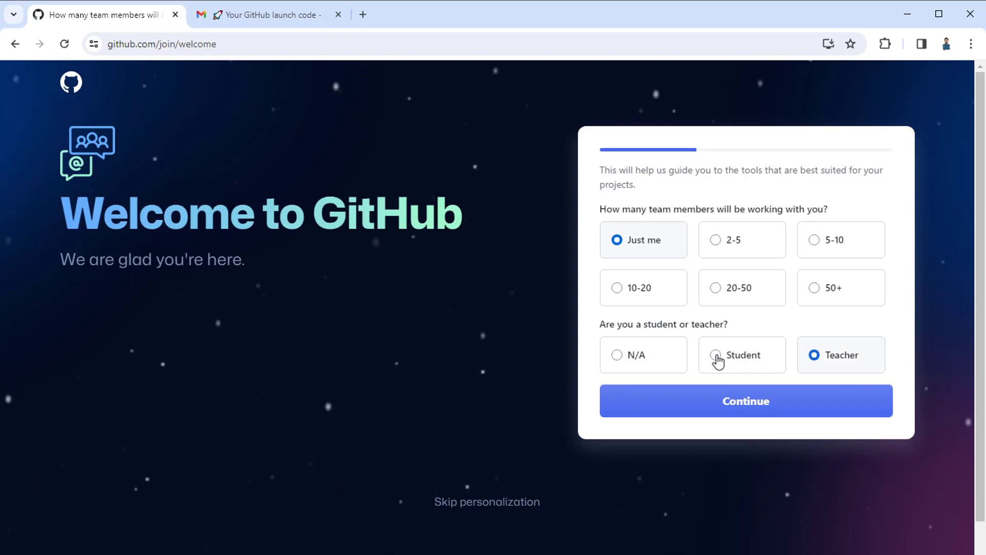
{"action": "left_click", "coordinate": [717, 359]}
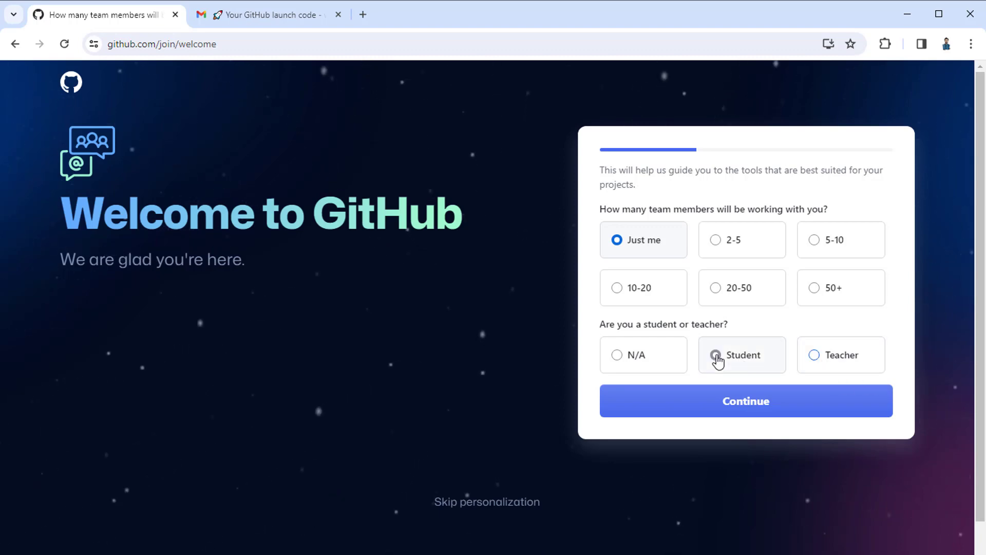
{"action": "left_click", "coordinate": [762, 408]}
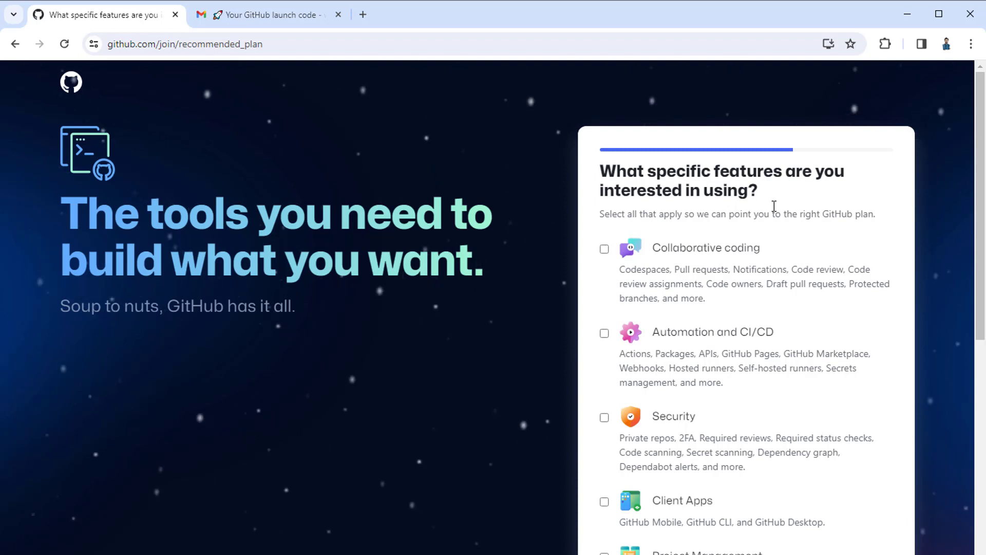
- Tick Collaborative coding, Automation and CI/CD, Security, Client Apps, Project Management, Team Administration, and Community, then submit
{"action": "left_click", "coordinate": [605, 249]}
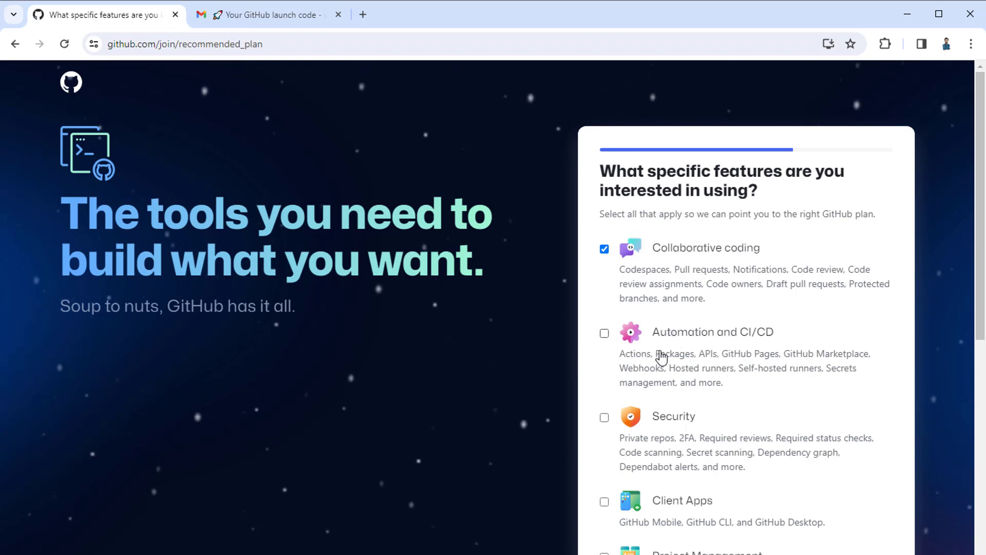
{"action": "left_click", "coordinate": [605, 336]}
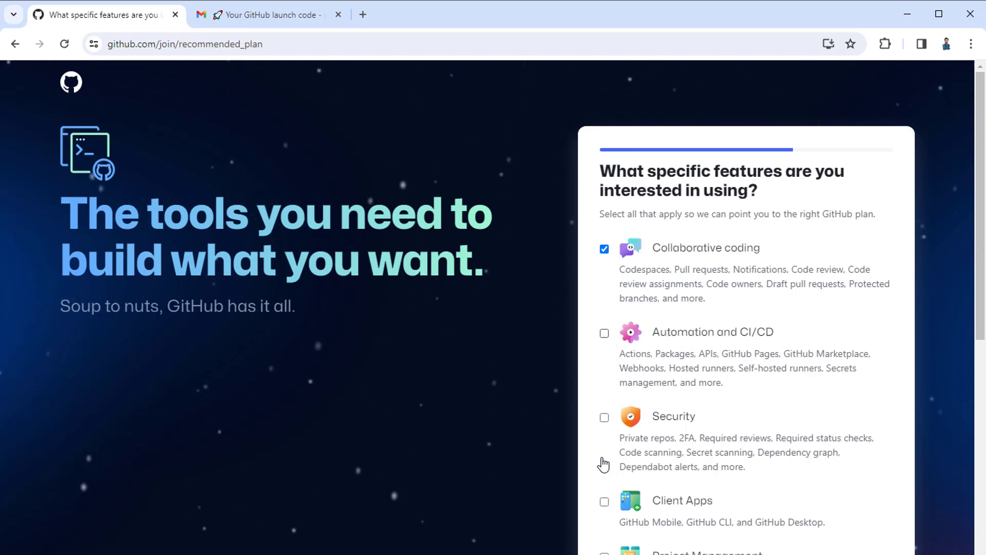
{"action": "left_click", "coordinate": [604, 417]}
{"action": "scroll", "coordinate": [983, 293], "scroll_direction": "down", "scroll_amount": 3}
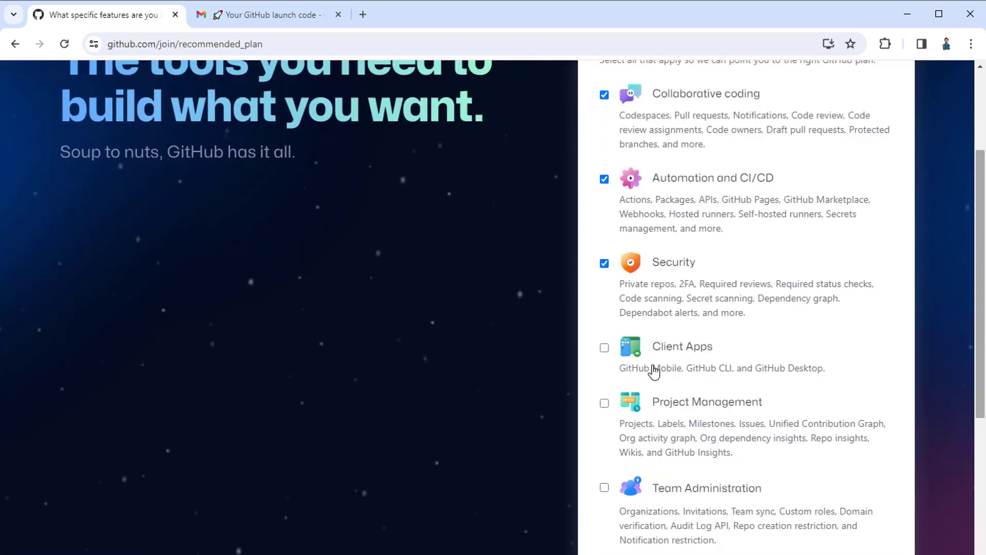
{"action": "left_click", "coordinate": [607, 372]}
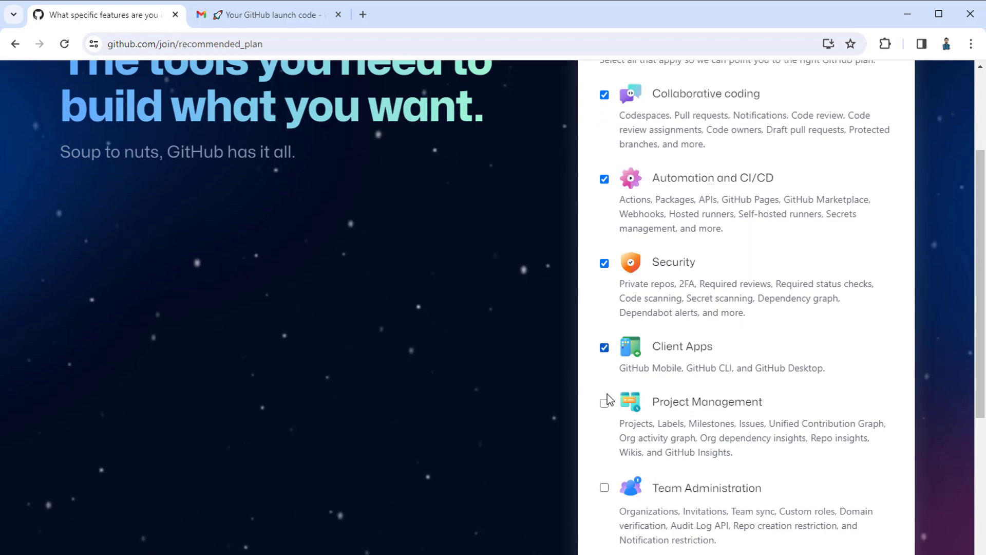
{"action": "left_click", "coordinate": [610, 464]}
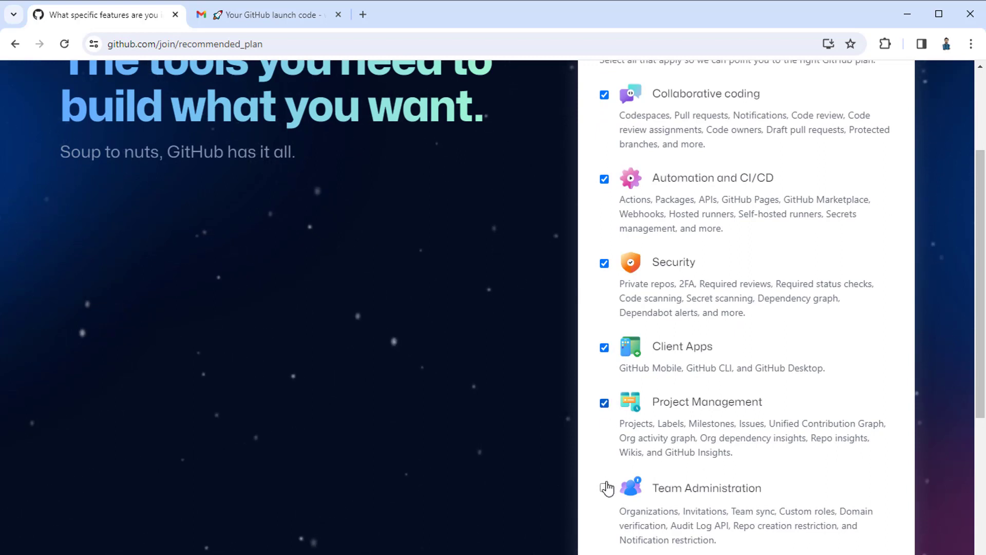
{"action": "left_click", "coordinate": [697, 483]}
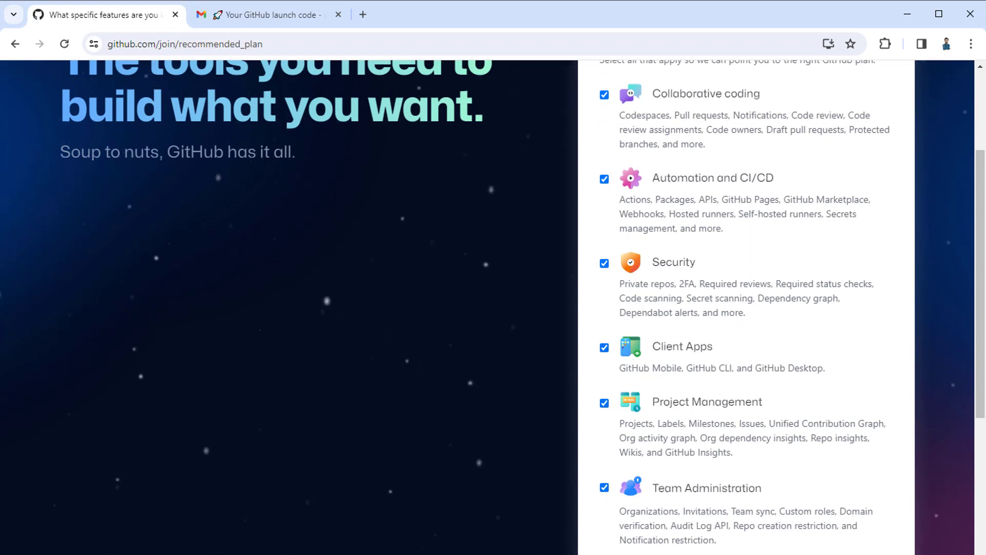
{"action": "scroll", "coordinate": [980, 366], "scroll_direction": "down", "scroll_amount": 1}
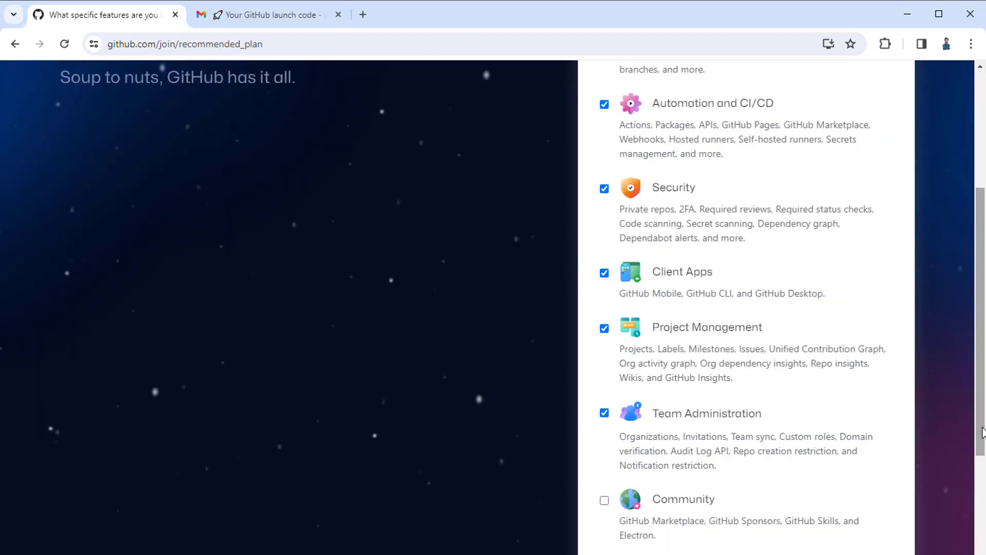
{"action": "left_click", "coordinate": [604, 497]}
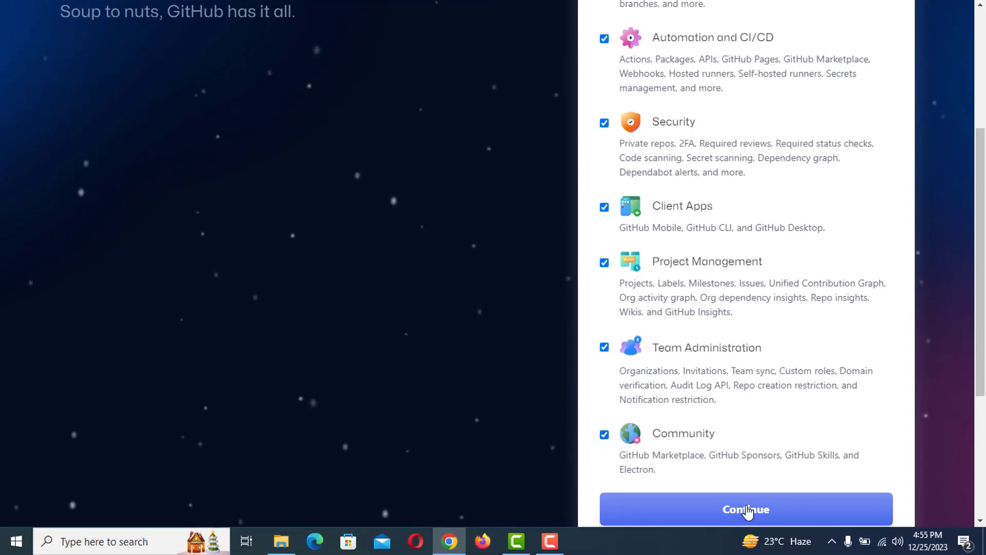
{"action": "left_click", "coordinate": [747, 510]}
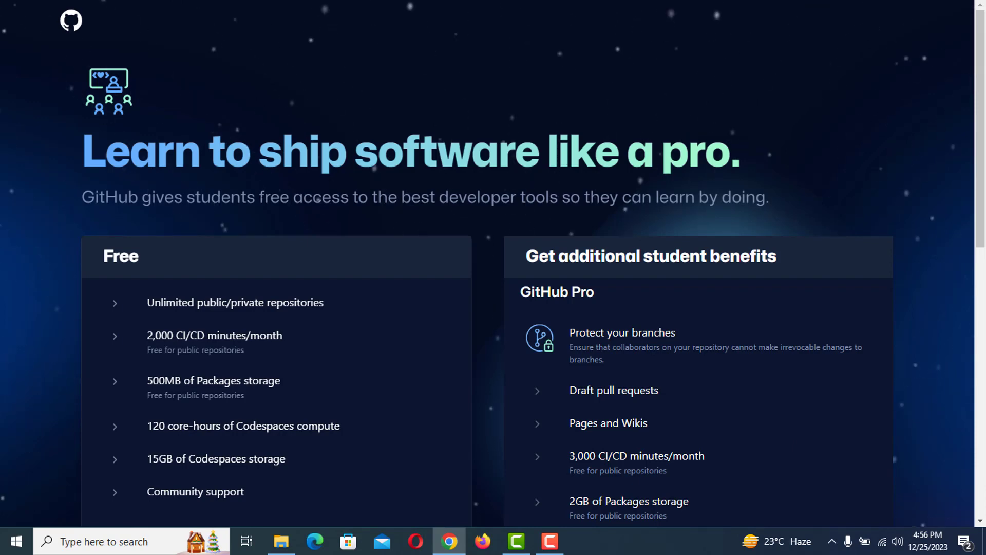
- Review the 'Learn to ship software like a pro' plan benefits and choose 'Continue for free'
{"action": "scroll", "coordinate": [984, 157], "scroll_direction": "down", "scroll_amount": 1}
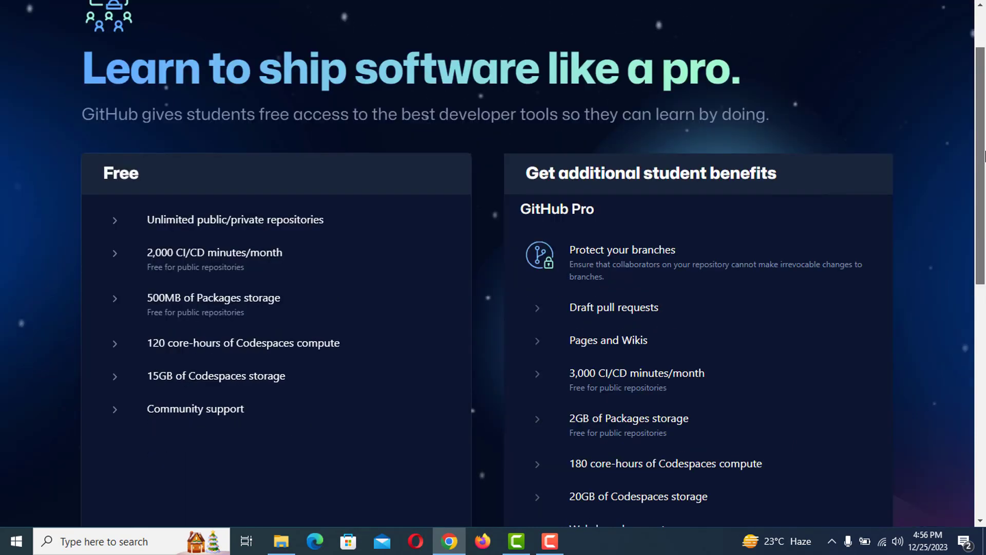
{"action": "scroll", "coordinate": [984, 172], "scroll_direction": "down", "scroll_amount": 1}
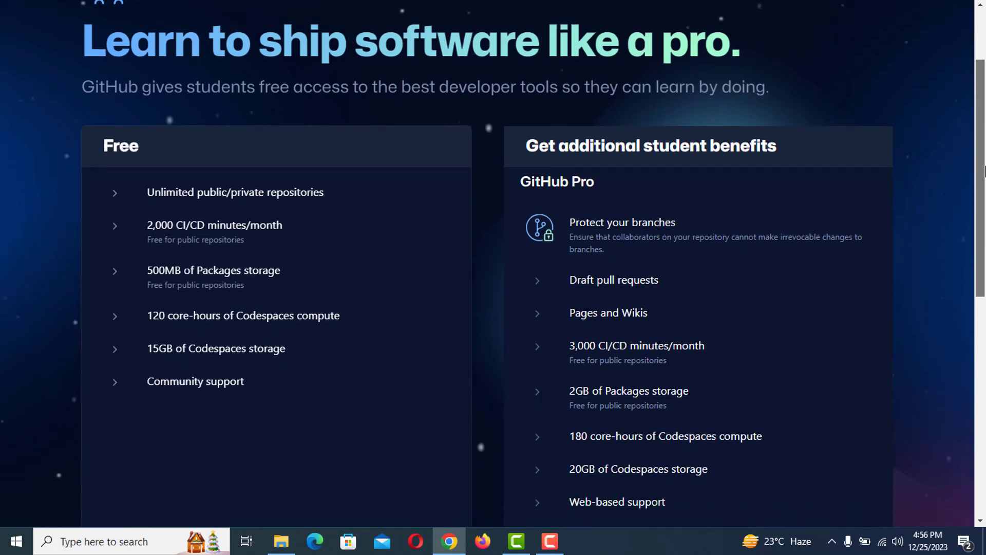
{"action": "scroll", "coordinate": [493, 254], "scroll_direction": "down", "scroll_amount": 1}
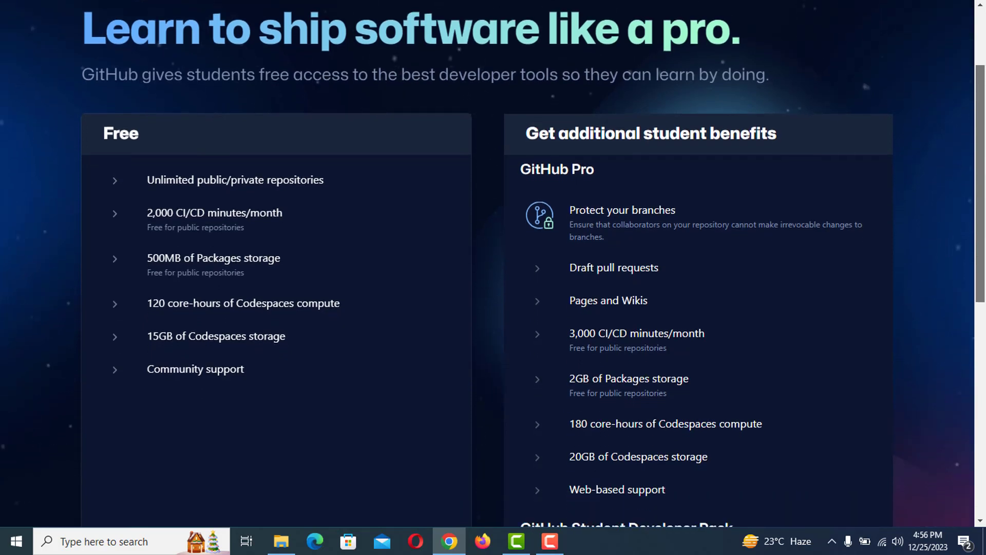
{"action": "scroll", "coordinate": [642, 101], "scroll_direction": "down", "scroll_amount": 1}
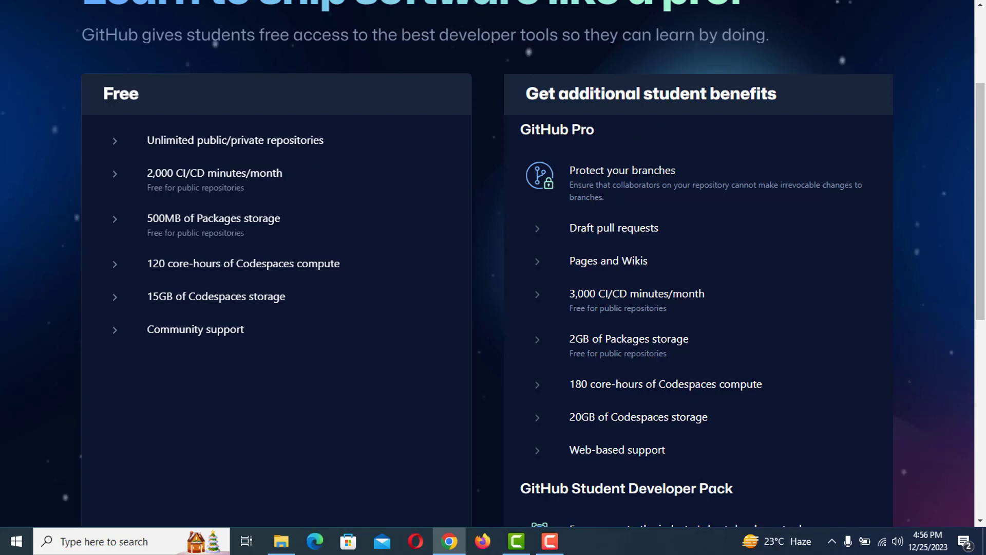
{"action": "scroll", "coordinate": [984, 313], "scroll_direction": "down", "scroll_amount": 3}
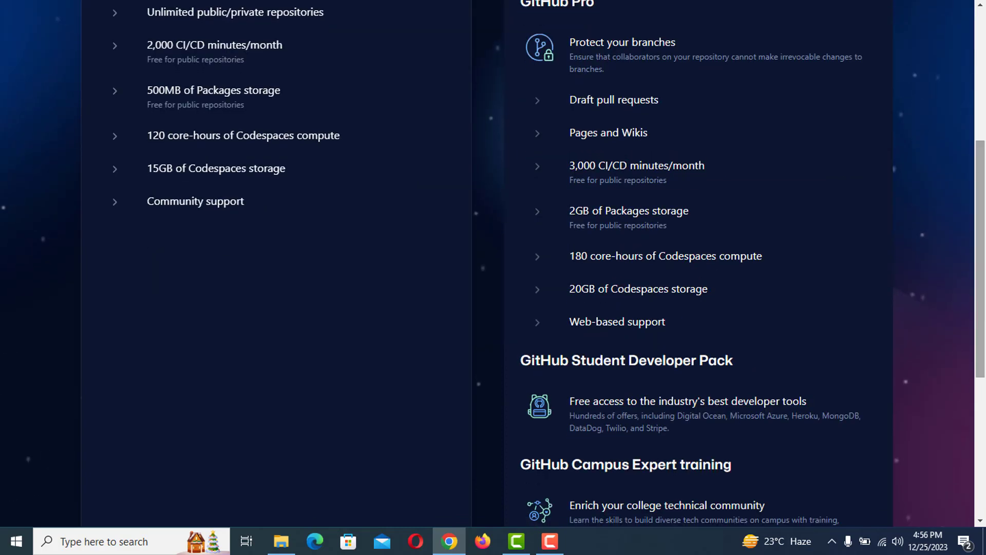
{"action": "scroll", "coordinate": [985, 349], "scroll_direction": "down", "scroll_amount": 1}
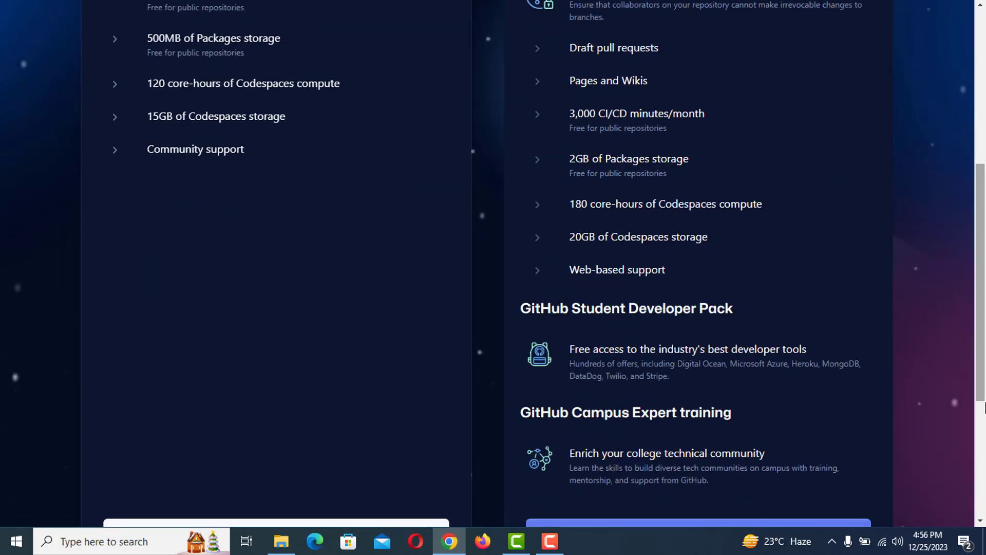
{"action": "scroll", "coordinate": [985, 391], "scroll_direction": "down", "scroll_amount": 1}
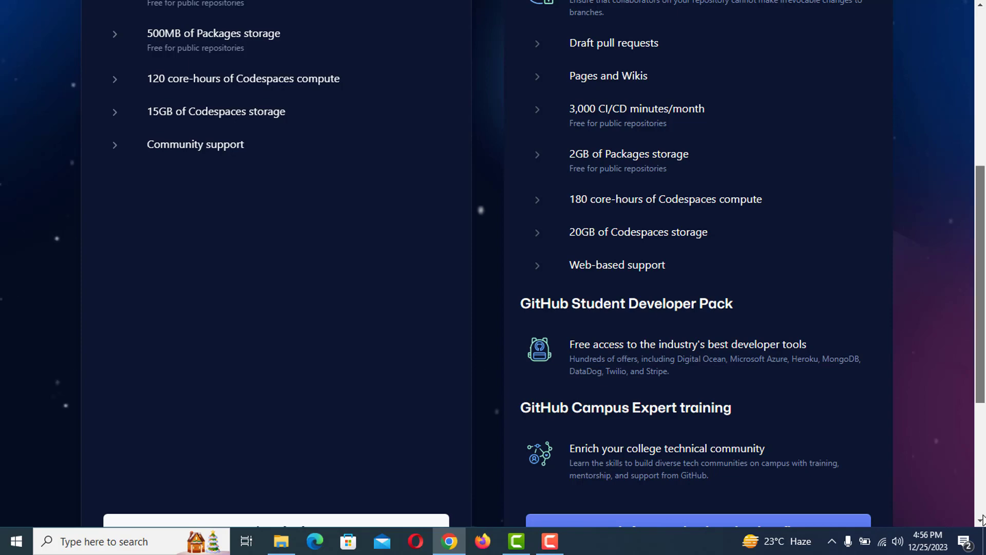
{"action": "left_click_drag", "start_coordinate": [983, 366], "coordinate": [982, 519]}
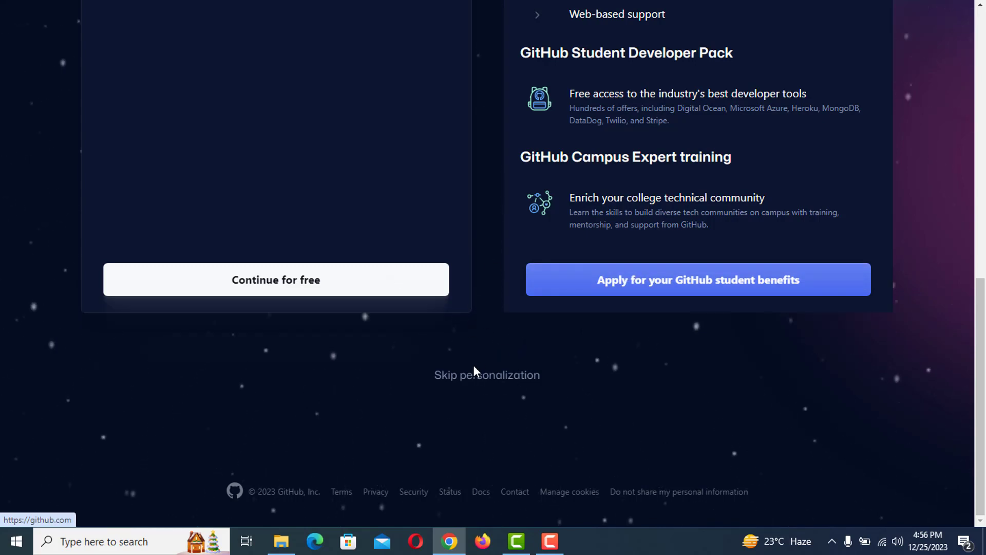
{"action": "left_click", "coordinate": [289, 284]}
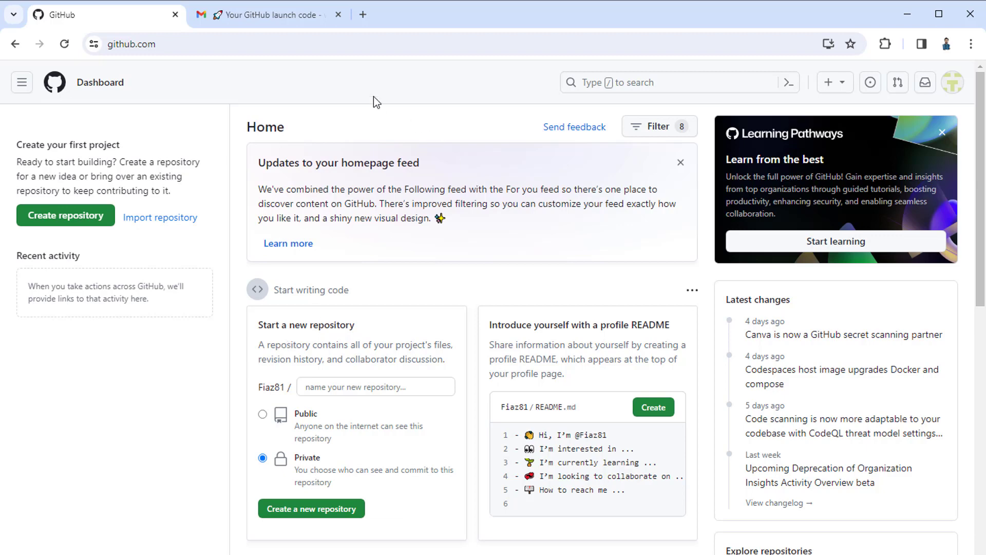
- Glance at the GitHub navigation drawer from the new Dashboard, then close it again
{"action": "left_click", "coordinate": [22, 83]}
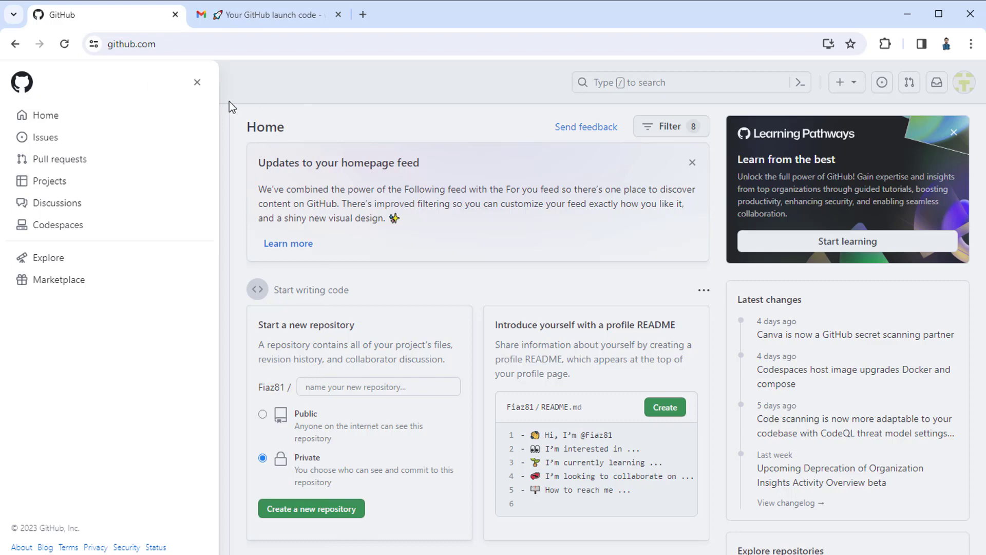
{"action": "left_click", "coordinate": [197, 83]}
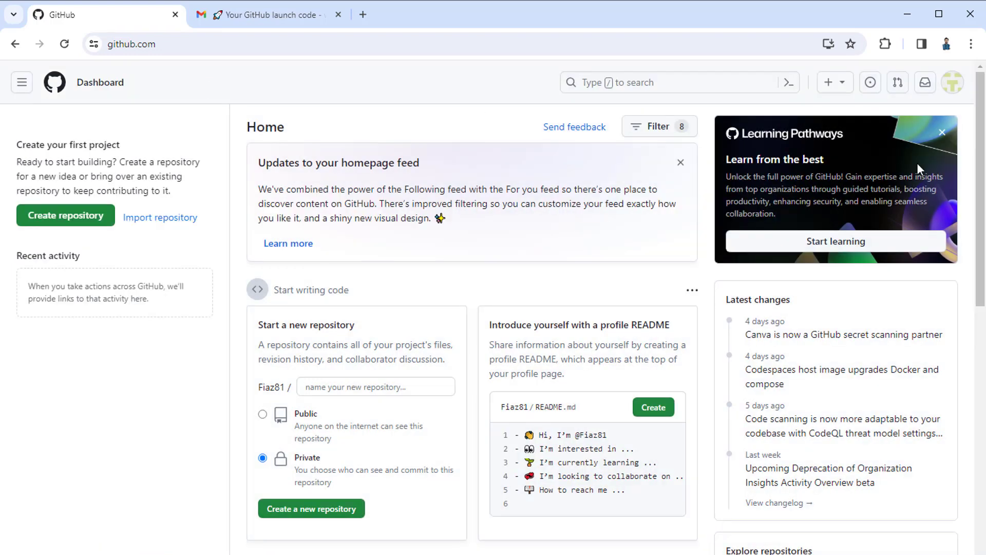
{"action": "left_click", "coordinate": [952, 82]}
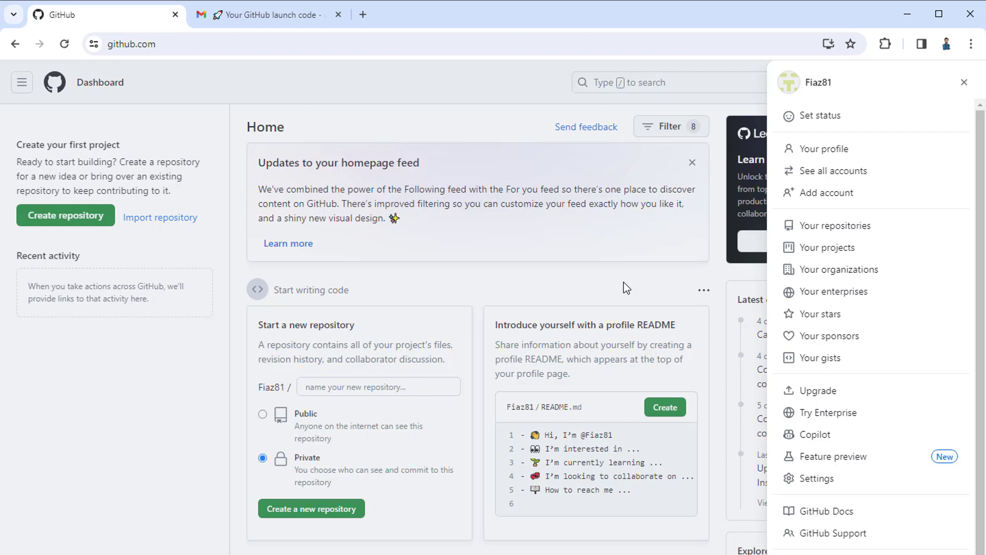
{"action": "left_click", "coordinate": [963, 83]}
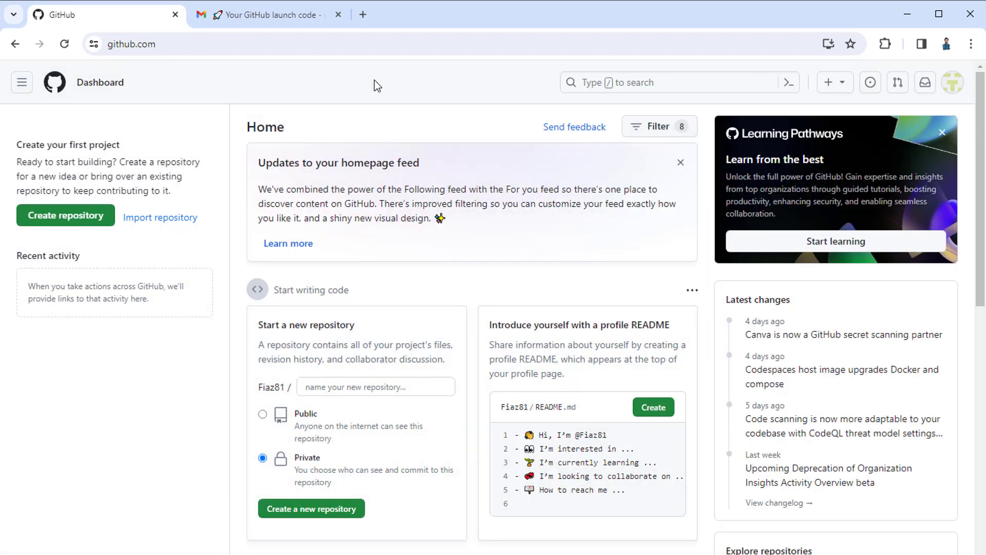